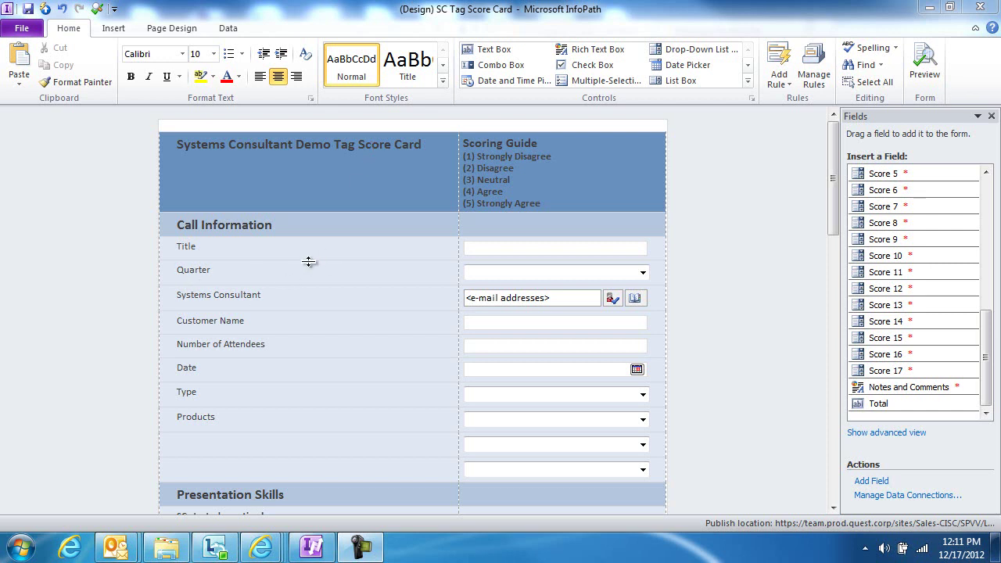
Scroll the SC Tag Score Card design past Presentation Skills to the Score (Max 100) row
{"action": "left_click_drag", "start_coordinate": [835, 193], "coordinate": [834, 214]}
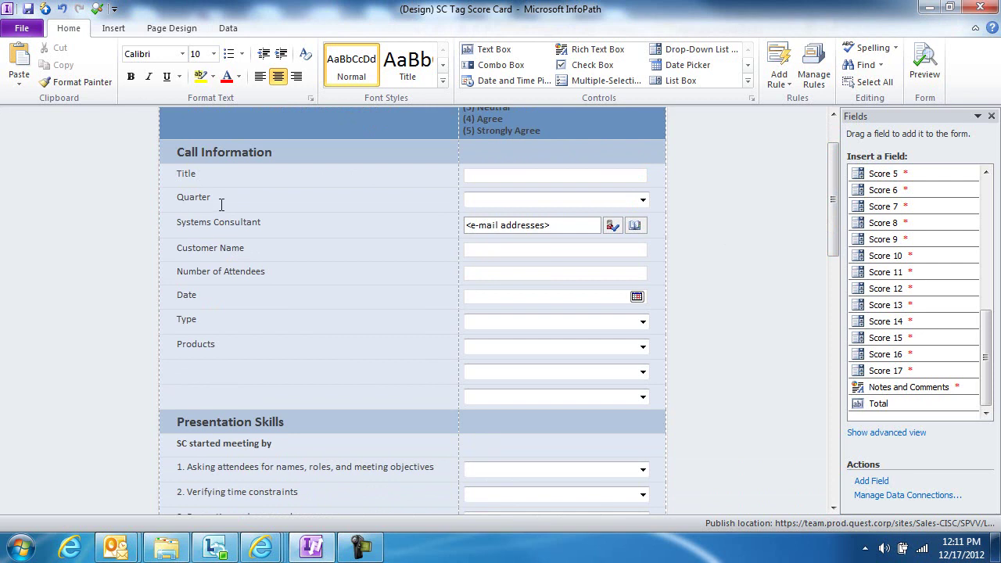
{"action": "left_click", "coordinate": [645, 203]}
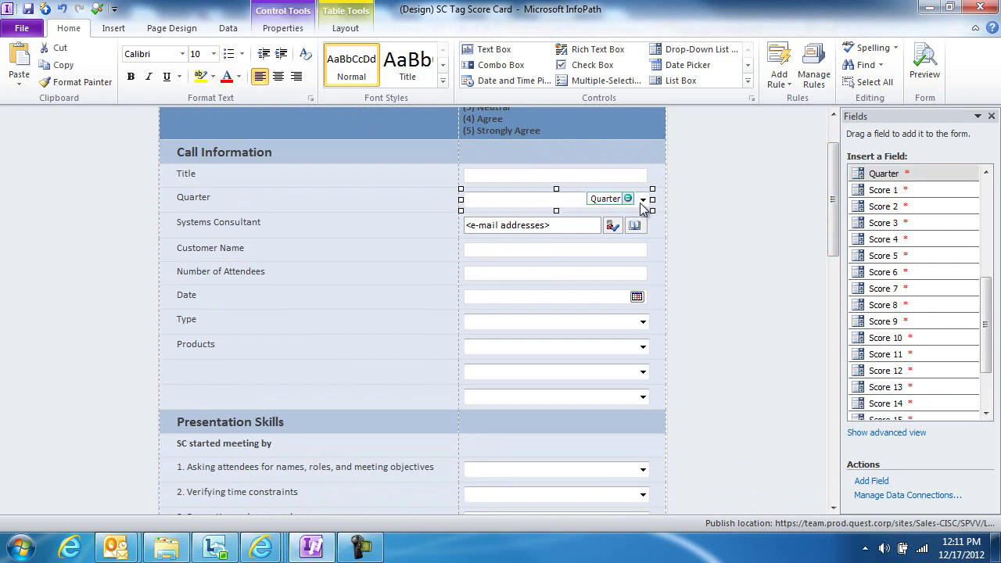
{"action": "left_click", "coordinate": [238, 219]}
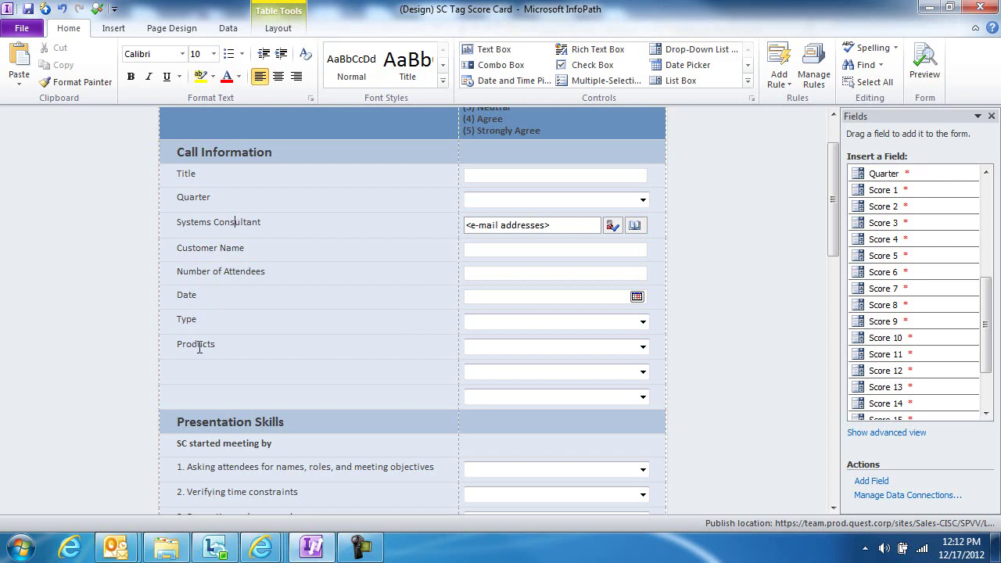
{"action": "left_click_drag", "start_coordinate": [832, 175], "coordinate": [836, 254]}
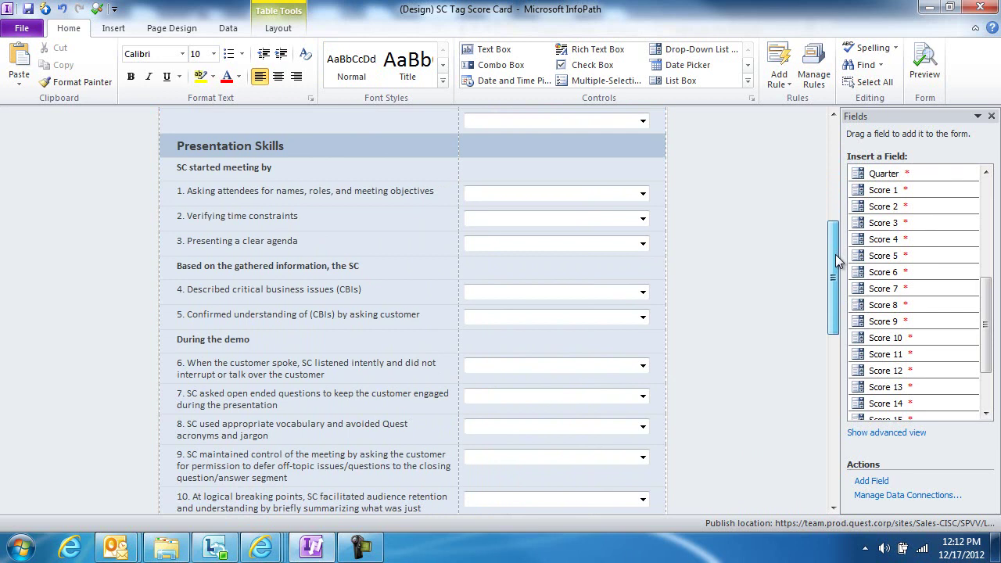
{"action": "left_click_drag", "start_coordinate": [835, 254], "coordinate": [836, 255]}
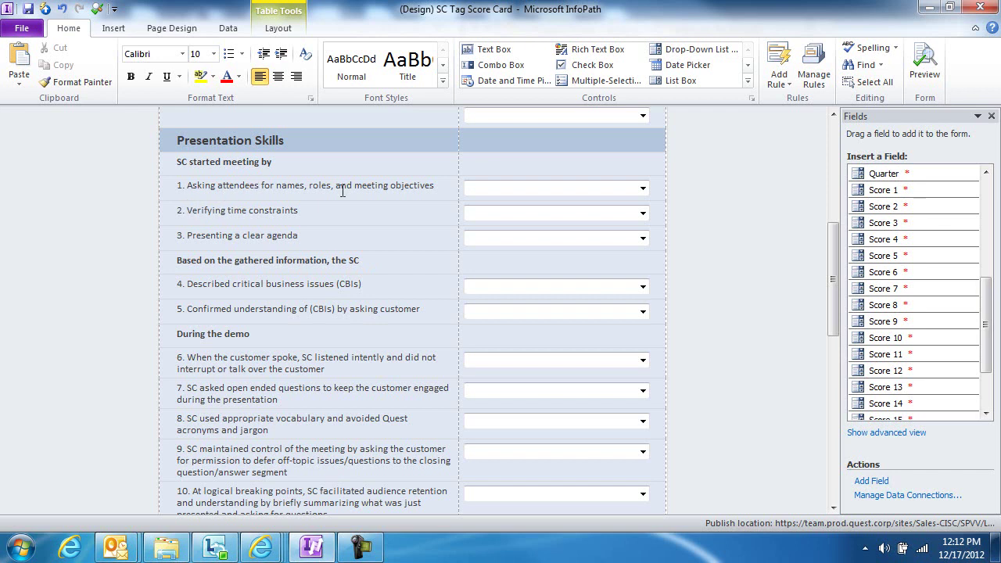
{"action": "left_click_drag", "start_coordinate": [833, 228], "coordinate": [832, 286]}
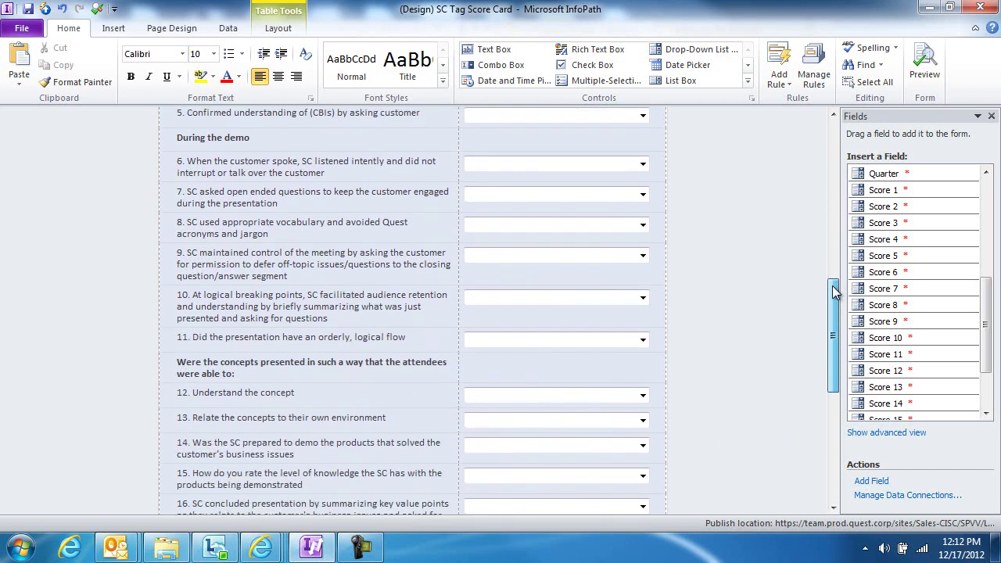
{"action": "left_click_drag", "start_coordinate": [832, 285], "coordinate": [833, 289]}
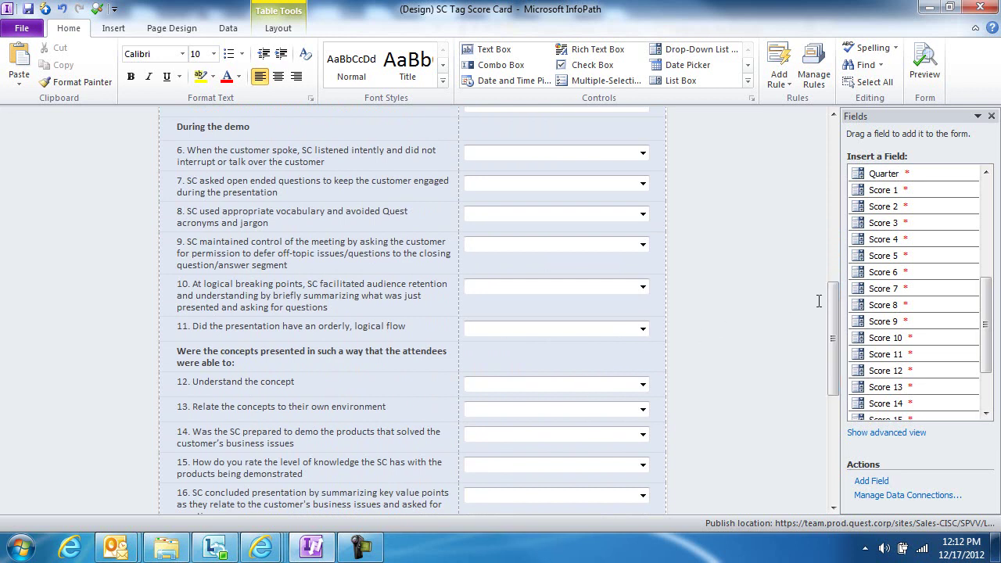
{"action": "left_click_drag", "start_coordinate": [833, 298], "coordinate": [834, 365]}
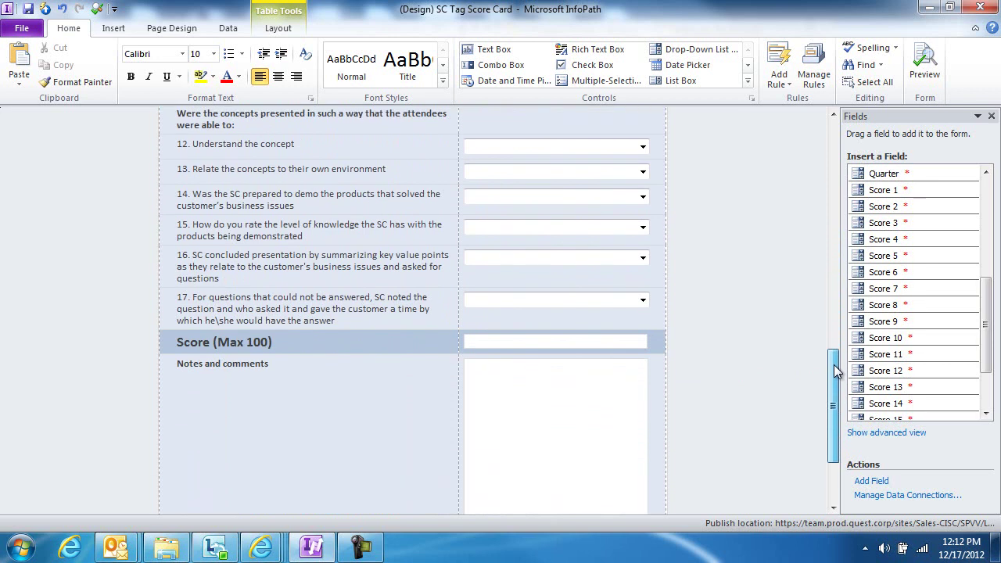
Review the Total field's default value: round of Score 1–17 sum times 100/85
{"action": "left_click", "coordinate": [541, 340]}
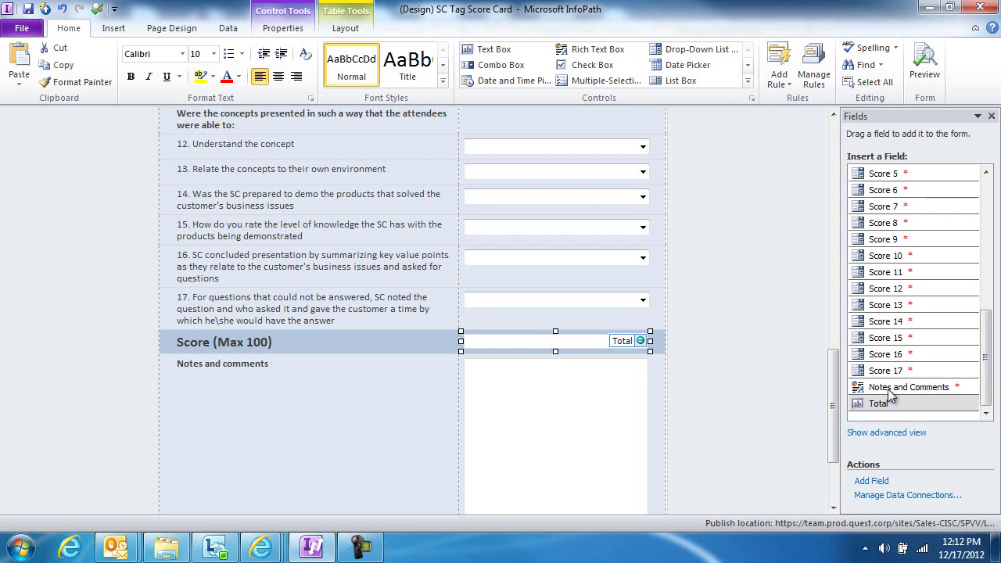
{"action": "mouse_move", "coordinate": [878, 404]}
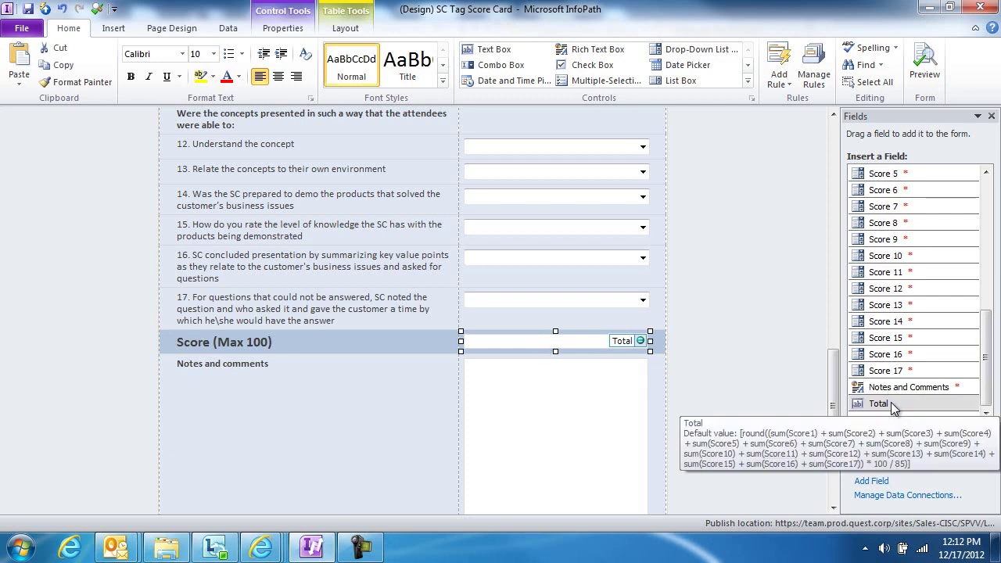
{"action": "double_click", "coordinate": [891, 402]}
{"action": "left_click", "coordinate": [660, 378]}
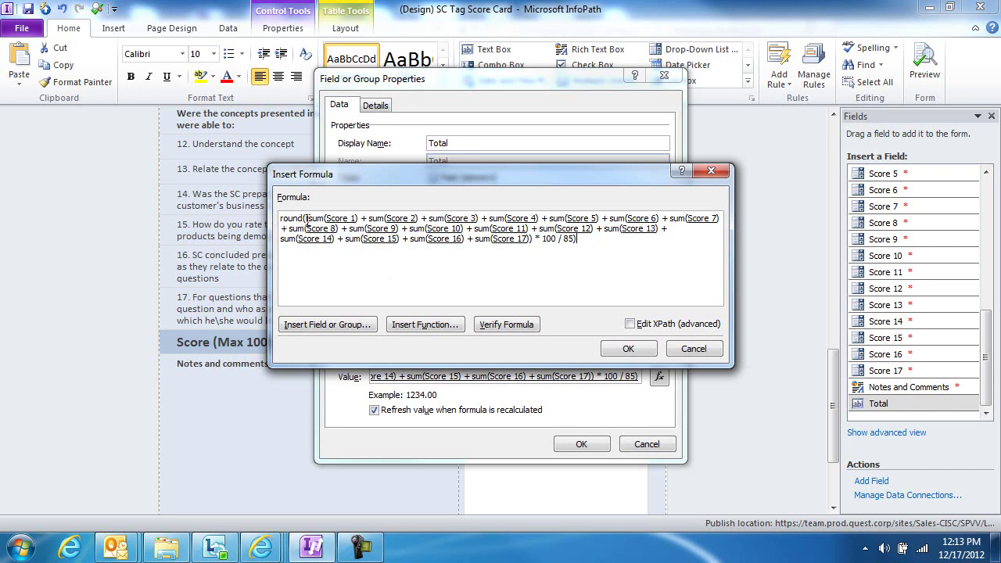
{"action": "left_click_drag", "start_coordinate": [308, 219], "coordinate": [530, 239]}
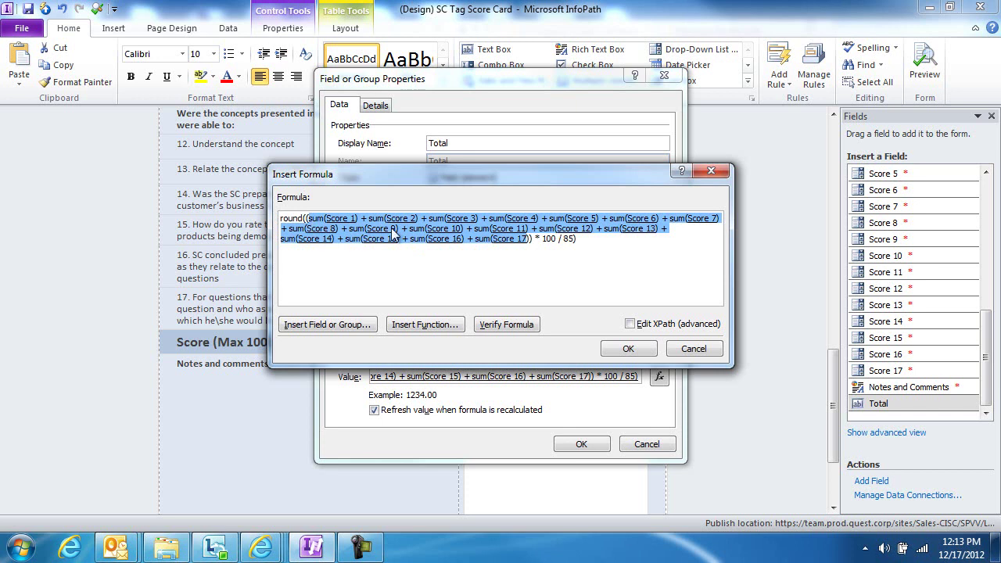
{"action": "left_click_drag", "start_coordinate": [532, 238], "coordinate": [299, 220]}
{"action": "left_click", "coordinate": [297, 219]}
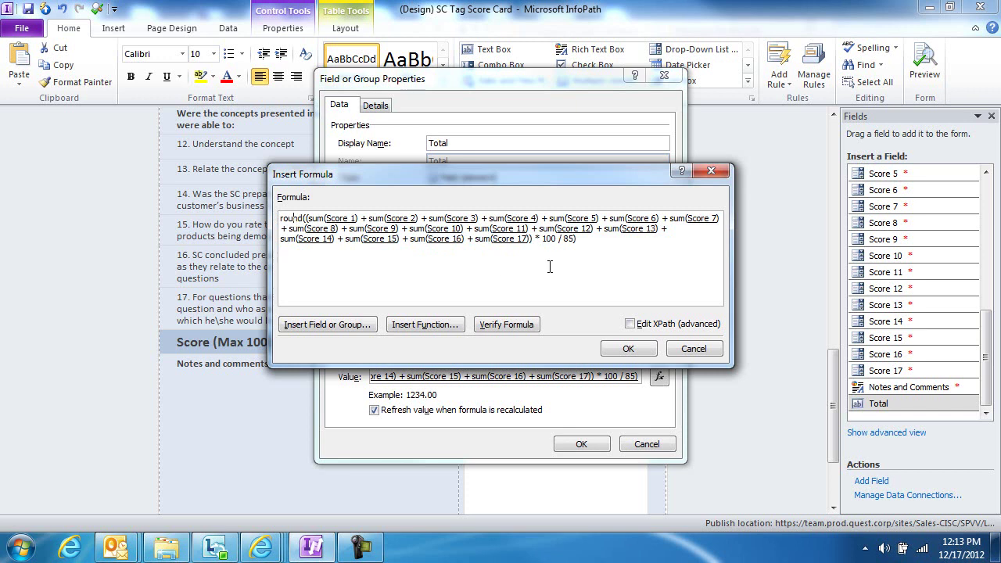
{"action": "left_click", "coordinate": [604, 245]}
{"action": "left_click", "coordinate": [622, 356]}
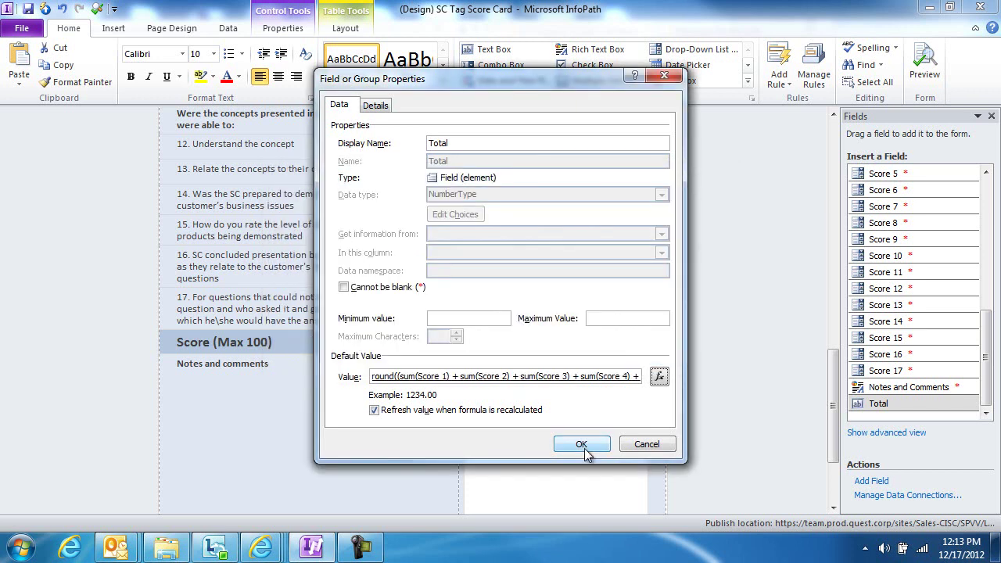
Close Field Properties and start a new item in the SC Tagging Scores list
{"action": "left_click", "coordinate": [652, 444]}
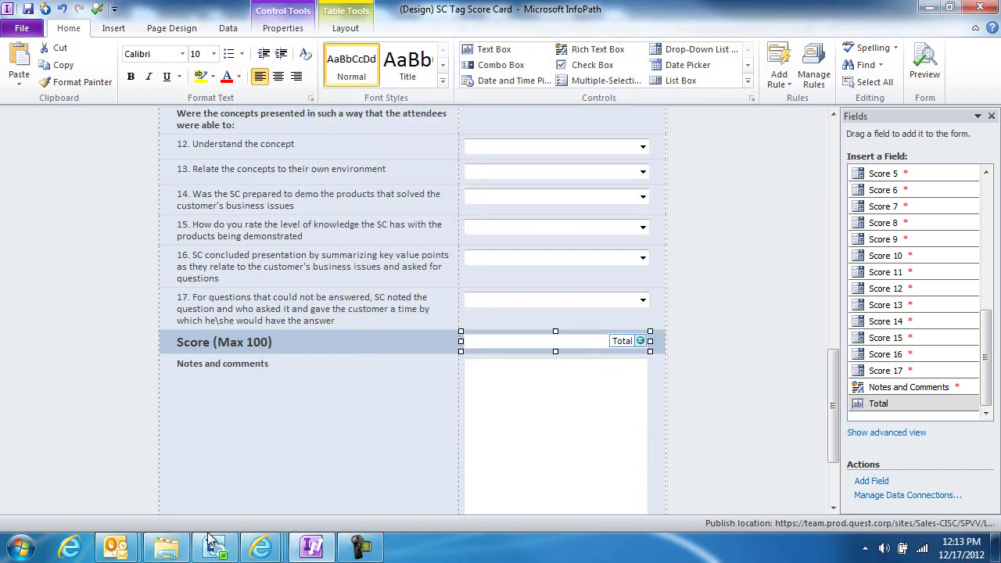
{"action": "left_click", "coordinate": [261, 548]}
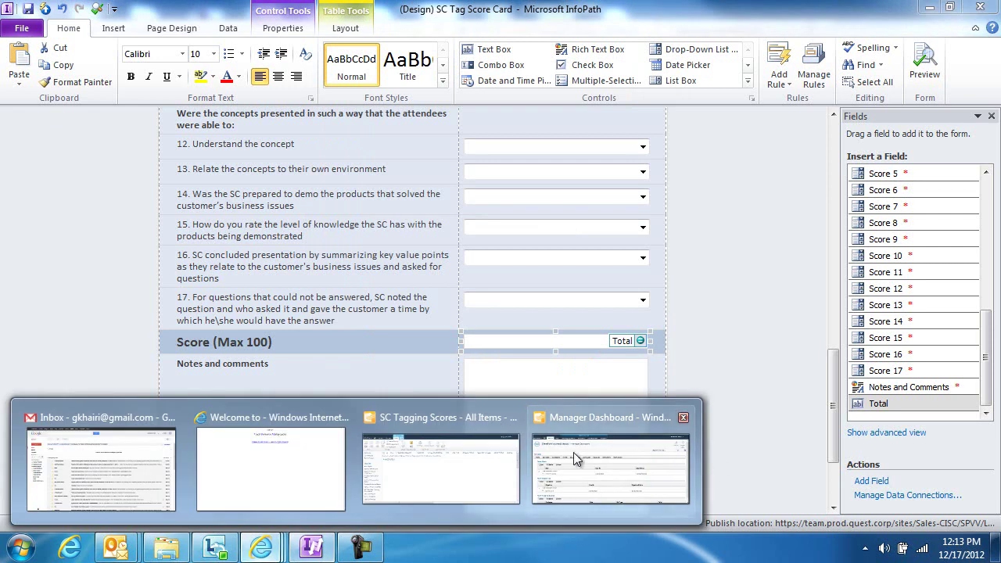
{"action": "left_click", "coordinate": [458, 488]}
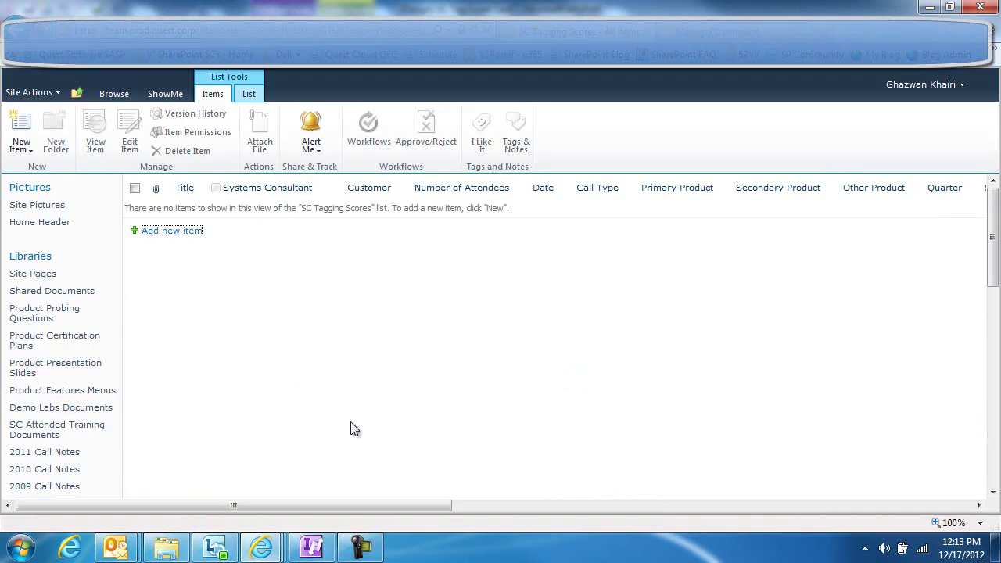
{"action": "left_click", "coordinate": [173, 233]}
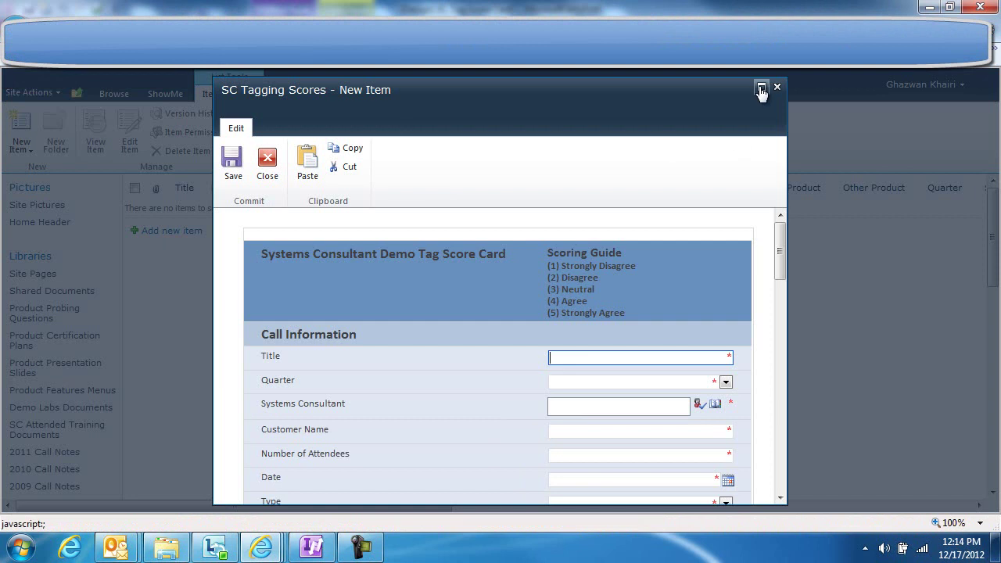
Fill the call information with quarter Q1, the consultant, and customer SPQuester
{"action": "left_click", "coordinate": [761, 87]}
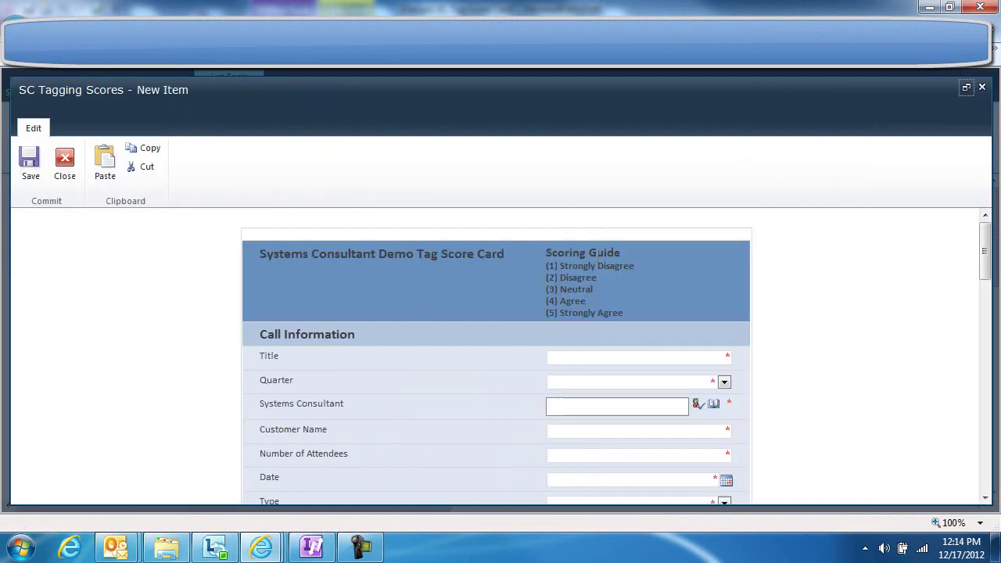
{"action": "scroll", "coordinate": [655, 315], "scroll_direction": "down", "scroll_amount": 2}
{"action": "scroll", "coordinate": [654, 315], "scroll_direction": "up", "scroll_amount": 2}
{"action": "left_click", "coordinate": [582, 383]}
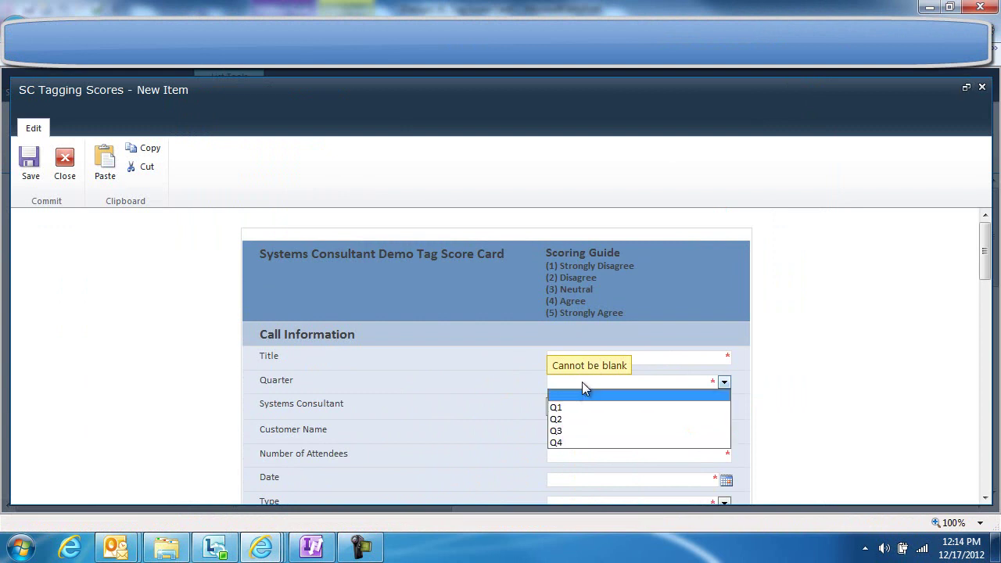
{"action": "left_click", "coordinate": [576, 402]}
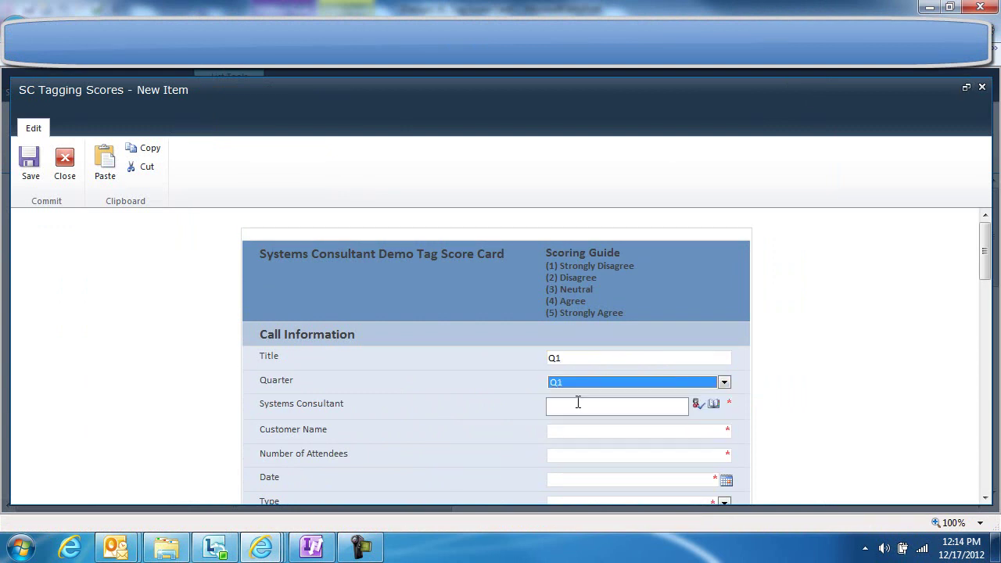
{"action": "left_click", "coordinate": [562, 407]}
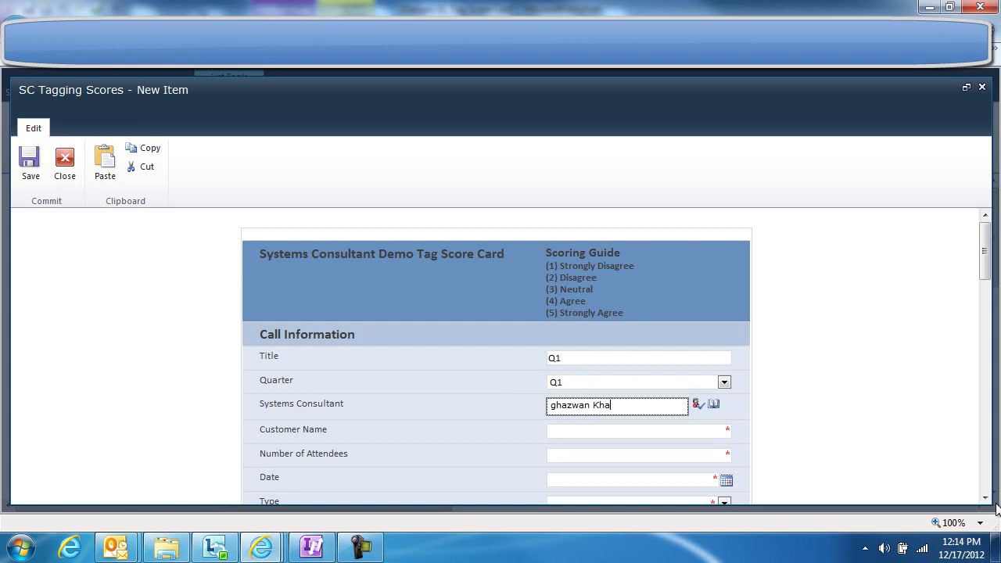
{"action": "left_click", "coordinate": [596, 429]}
{"action": "type", "text": "SPQuest"}
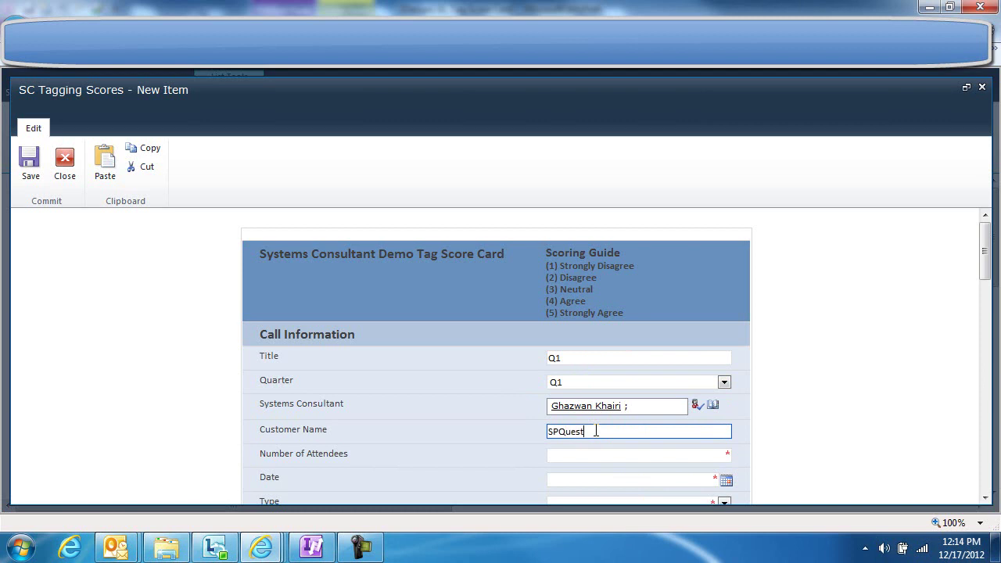
{"action": "type", "text": "er"}
{"action": "key", "text": "Tab"}
{"action": "type", "text": "1"}
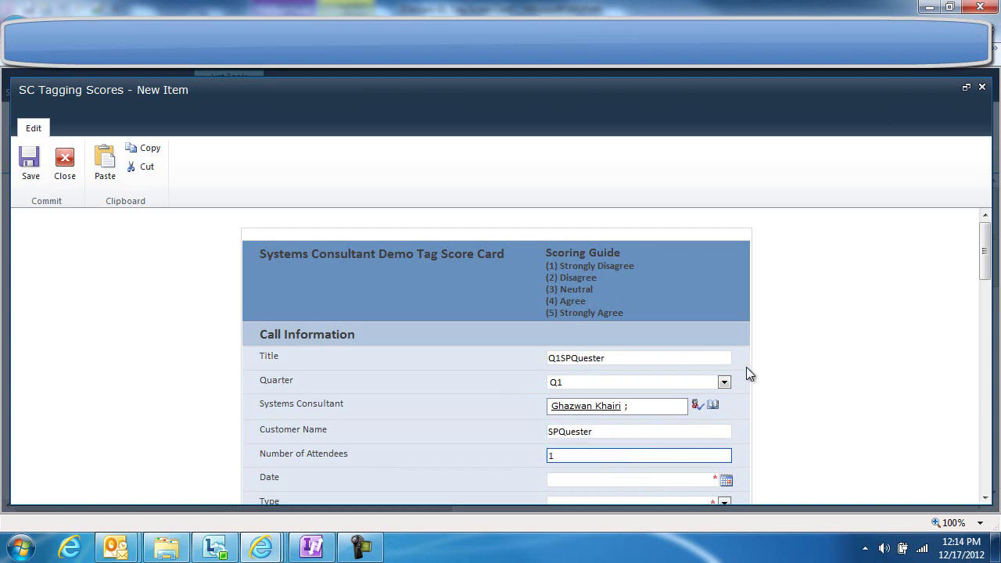
{"action": "scroll", "coordinate": [815, 370], "scroll_direction": "down", "scroll_amount": 2}
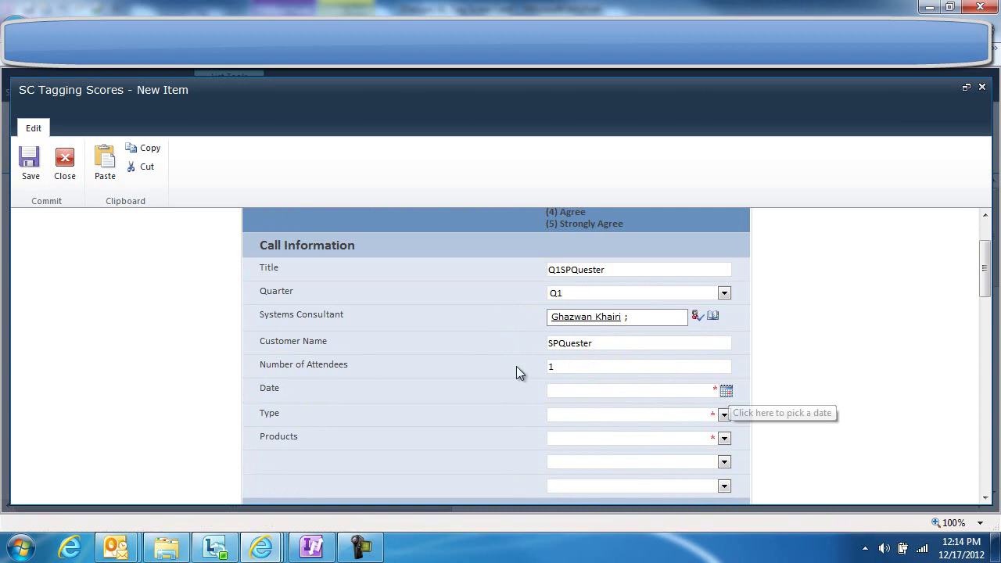
Set the call date to 12/17/2012, Type to Demo, and Products to All Solutions
{"action": "left_click", "coordinate": [645, 493]}
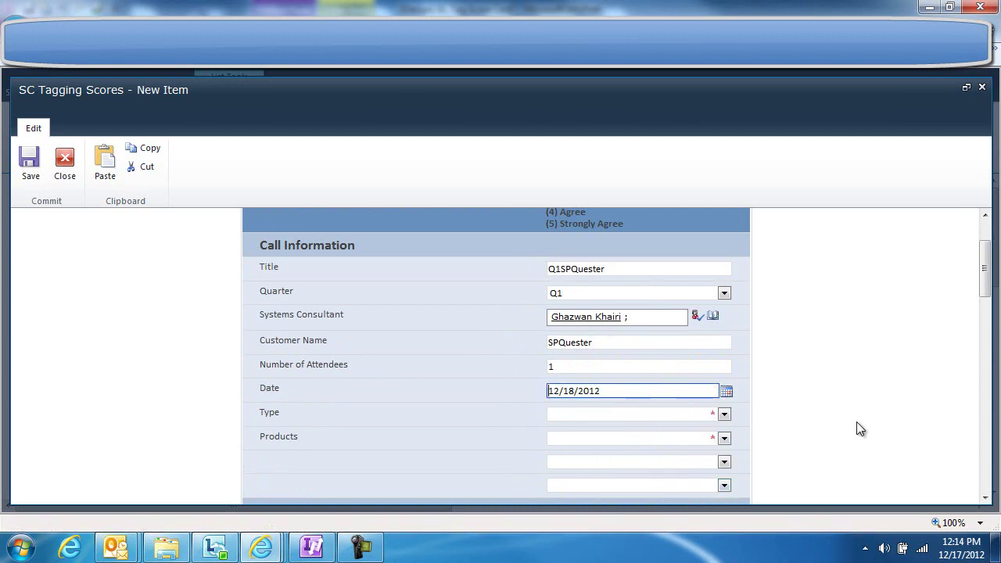
{"action": "left_click", "coordinate": [726, 395]}
{"action": "left_click", "coordinate": [624, 493]}
{"action": "scroll", "coordinate": [815, 425], "scroll_direction": "down", "scroll_amount": 2}
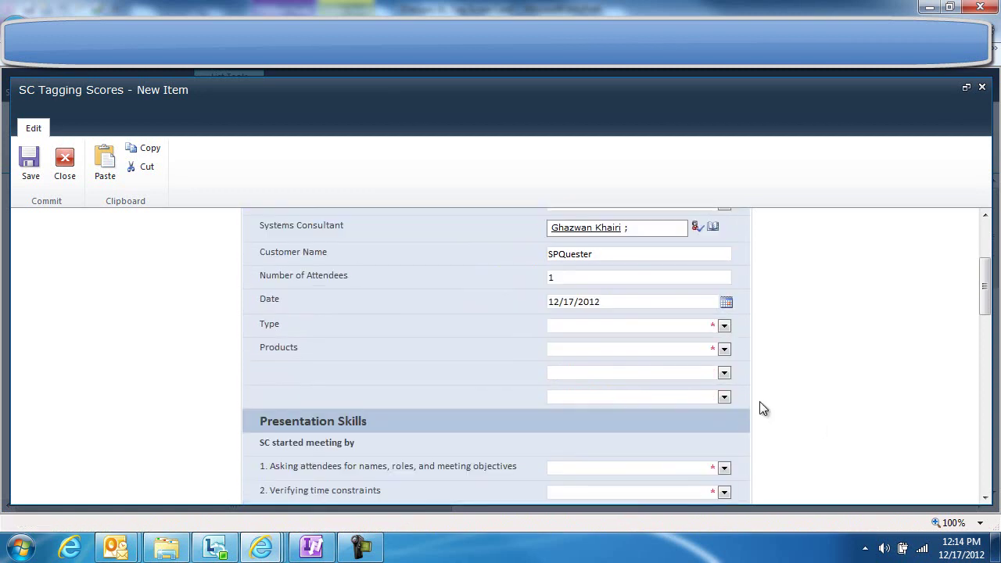
{"action": "left_click", "coordinate": [724, 326]}
{"action": "left_click", "coordinate": [576, 350]}
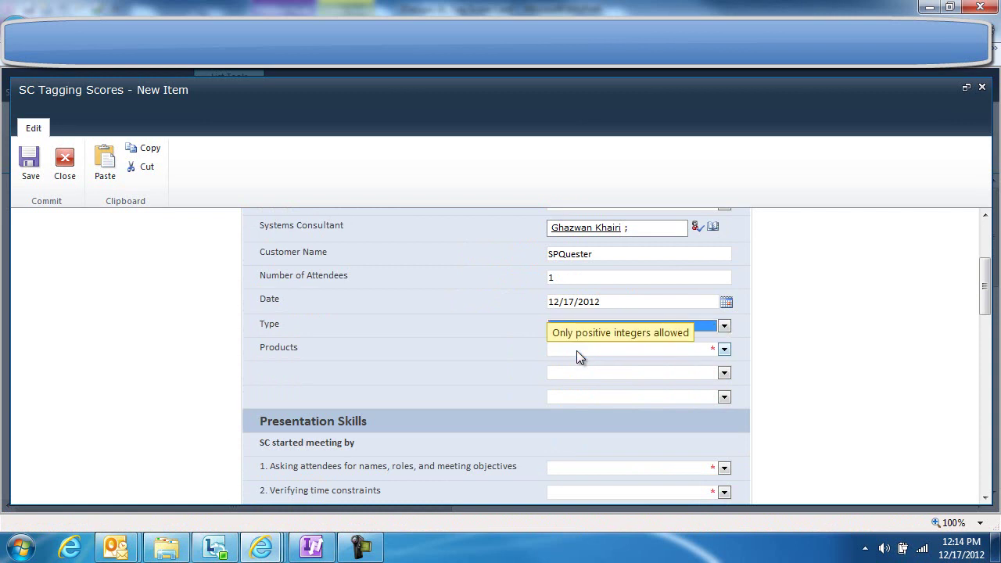
{"action": "left_click", "coordinate": [613, 351]}
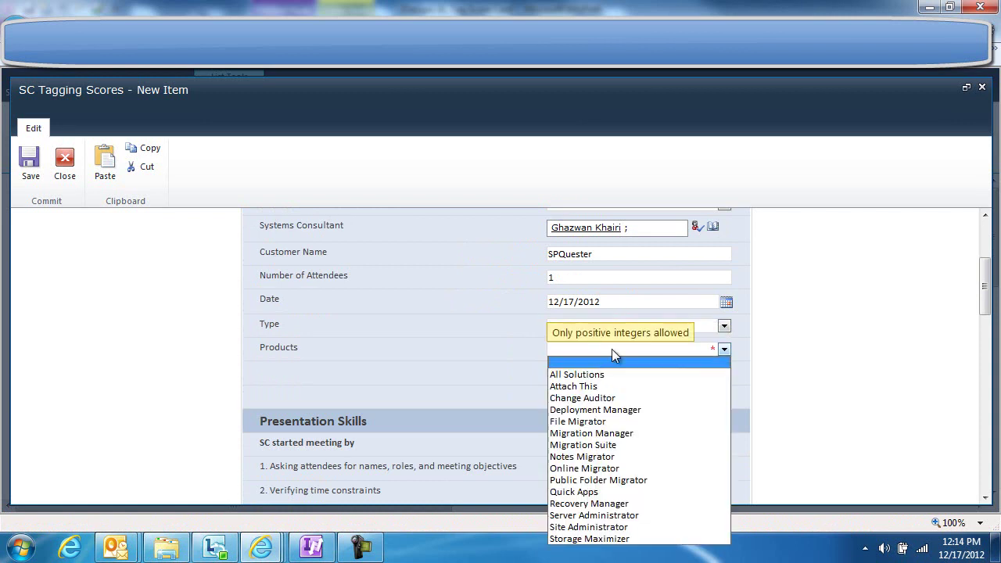
{"action": "left_click", "coordinate": [600, 376]}
{"action": "scroll", "coordinate": [864, 368], "scroll_direction": "down", "scroll_amount": 3}
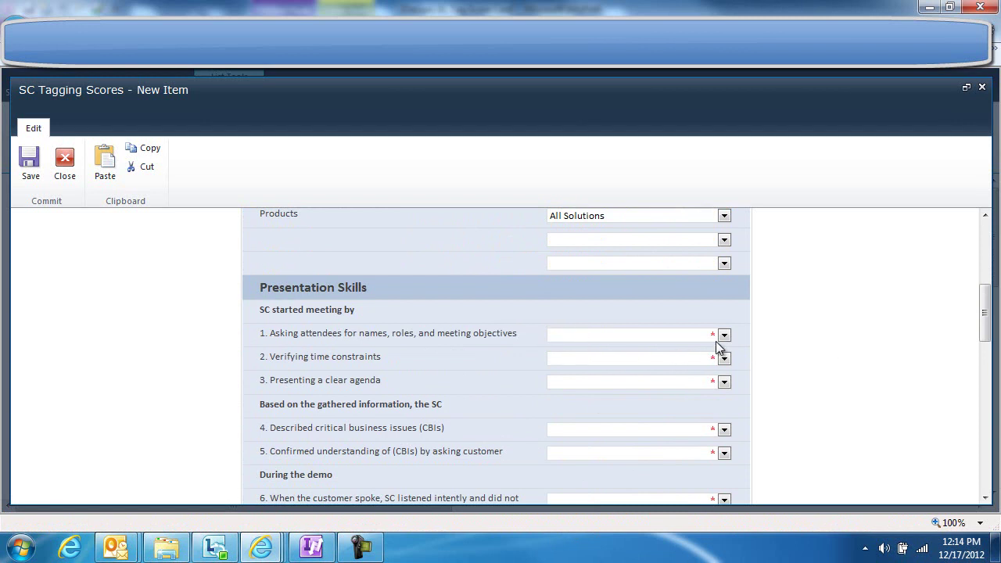
Score questions 1 through 4 as 5 from their dropdowns
{"action": "left_click", "coordinate": [724, 335]}
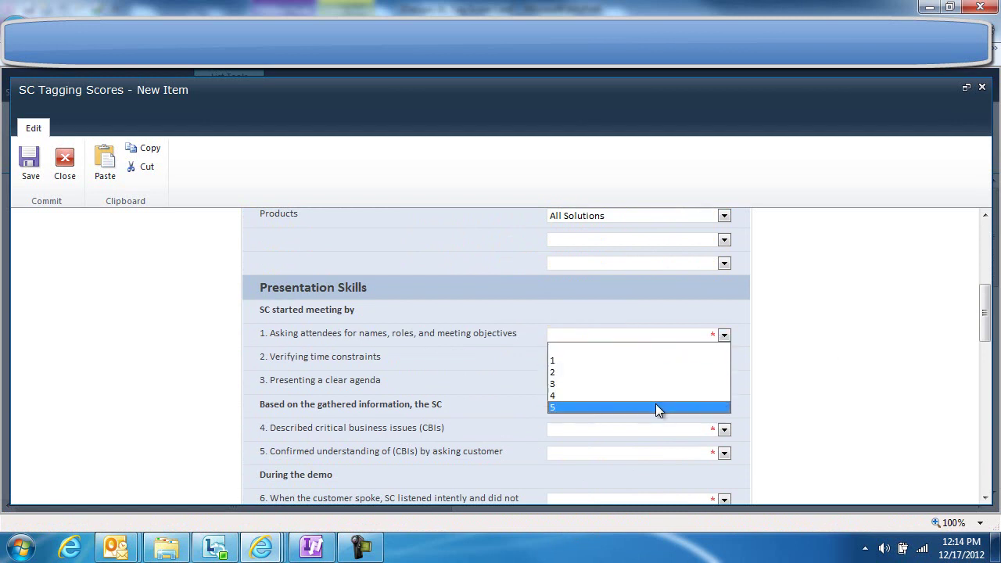
{"action": "left_click", "coordinate": [655, 405]}
{"action": "left_click", "coordinate": [724, 360]}
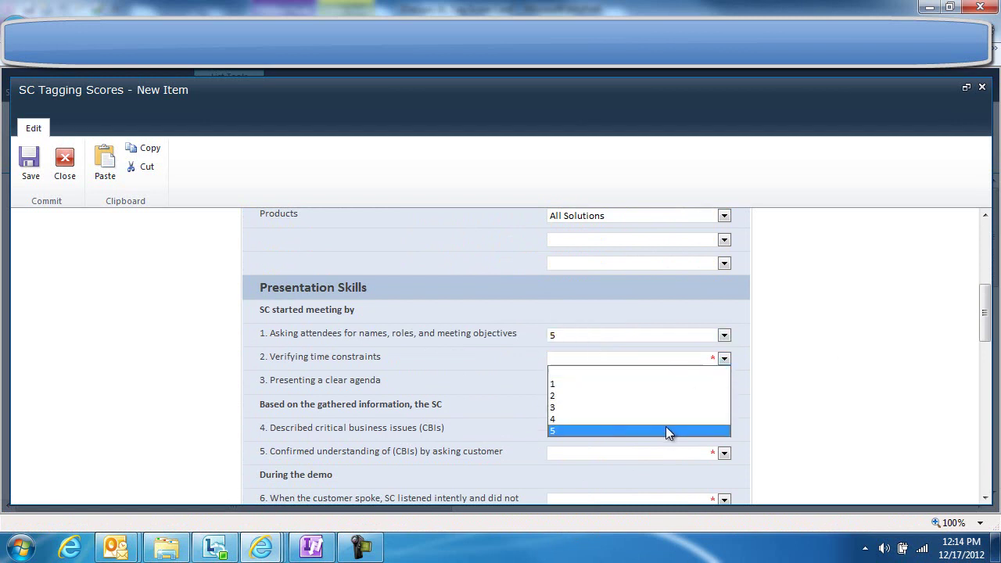
{"action": "left_click", "coordinate": [666, 429]}
{"action": "left_click", "coordinate": [724, 382]}
{"action": "left_click", "coordinate": [626, 454]}
{"action": "left_click", "coordinate": [725, 429]}
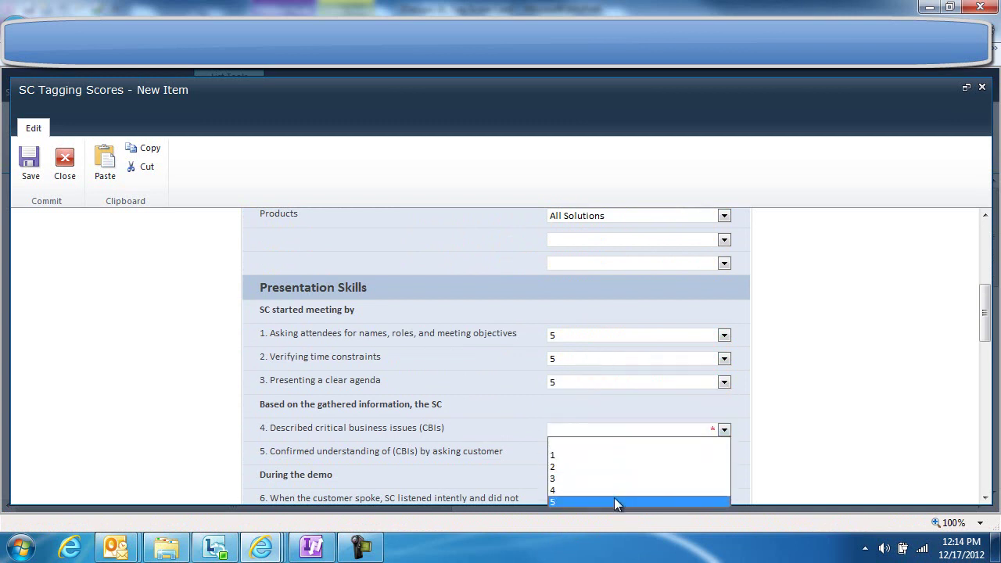
{"action": "left_click", "coordinate": [615, 498]}
Score questions 5 through 16 as 5 using the keyboard
{"action": "key", "text": "Tab"}
{"action": "key", "text": "5"}
{"action": "key", "text": "Tab"}
{"action": "key", "text": "5"}
{"action": "key", "text": "Tab"}
{"action": "key", "text": "5"}
{"action": "key", "text": "Tab"}
{"action": "key", "text": "5"}
{"action": "key", "text": "Tab"}
{"action": "key", "text": "5"}
{"action": "key", "text": "Tab"}
{"action": "key", "text": "5"}
{"action": "key", "text": "Tab"}
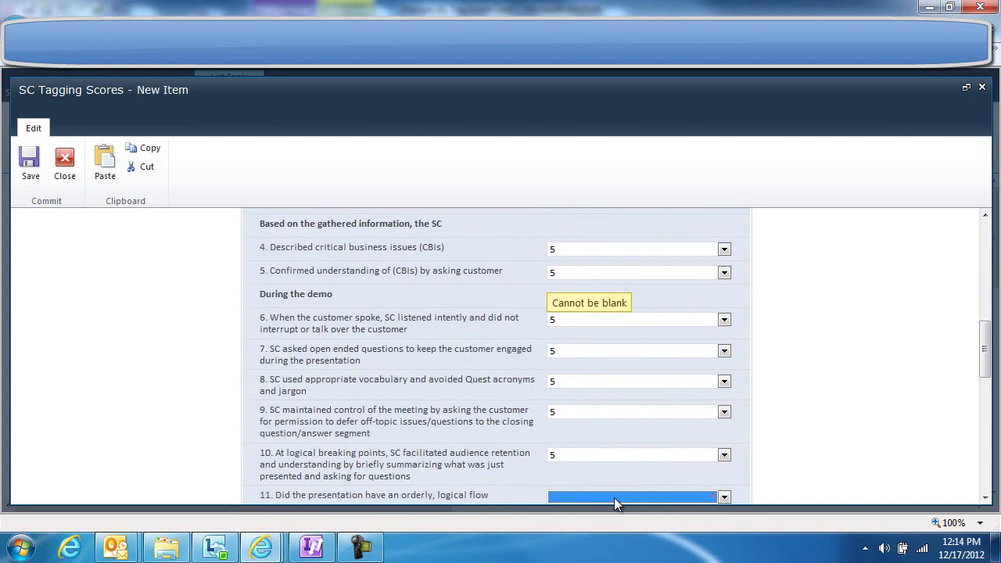
{"action": "key", "text": "5"}
{"action": "key", "text": "Tab"}
{"action": "key", "text": "5"}
{"action": "key", "text": "Tab"}
{"action": "key", "text": "5"}
{"action": "key", "text": "Tab"}
{"action": "key", "text": "5"}
{"action": "key", "text": "Tab"}
{"action": "key", "text": "5"}
{"action": "key", "text": "Tab"}
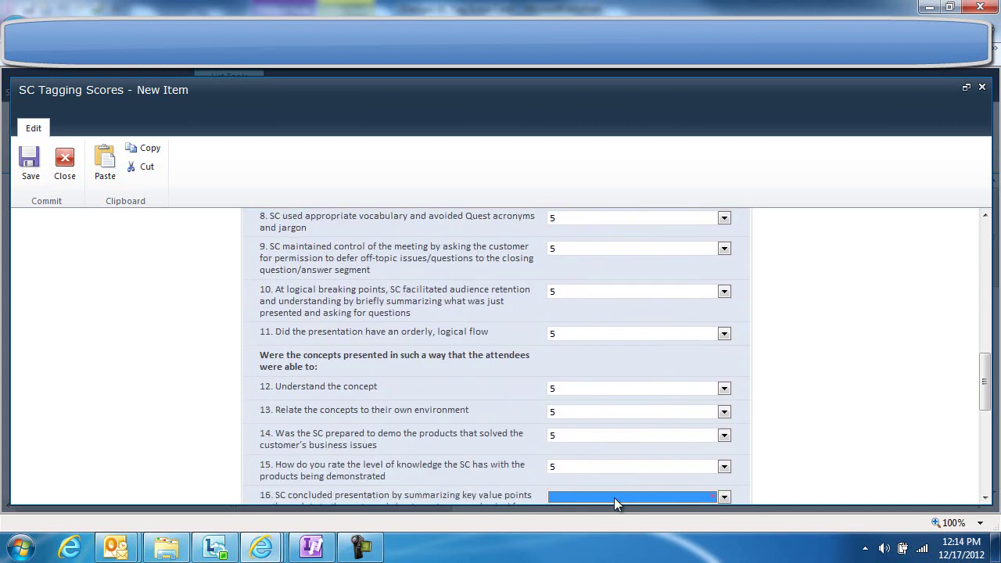
{"action": "key", "text": "5"}
{"action": "key", "text": "Tab"}
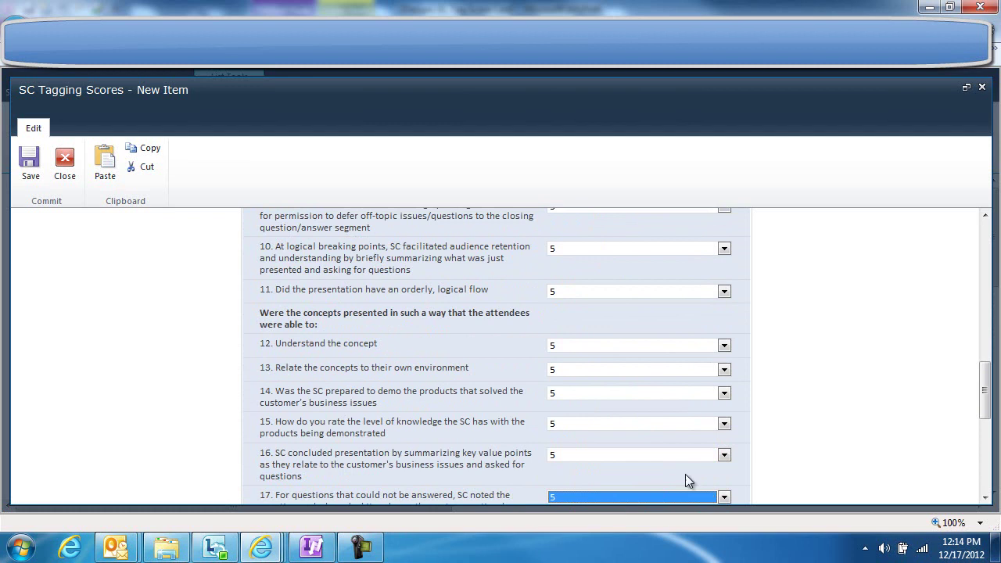
{"action": "key", "text": "Tab"}
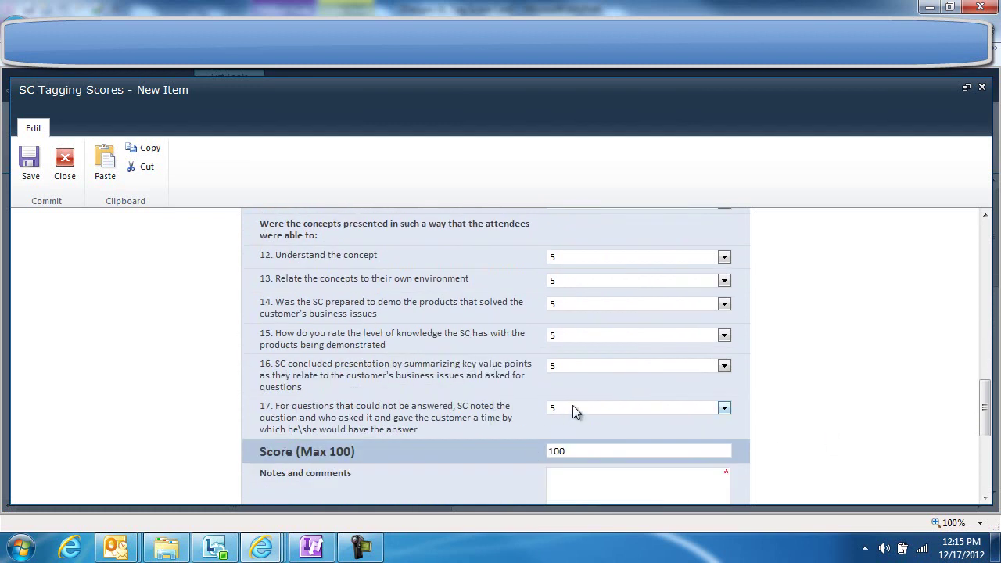
Lower question 17 to 4, question 16 to 3, and question 14 to 1, giving 92
{"action": "left_click", "coordinate": [573, 406]}
{"action": "left_click", "coordinate": [558, 463]}
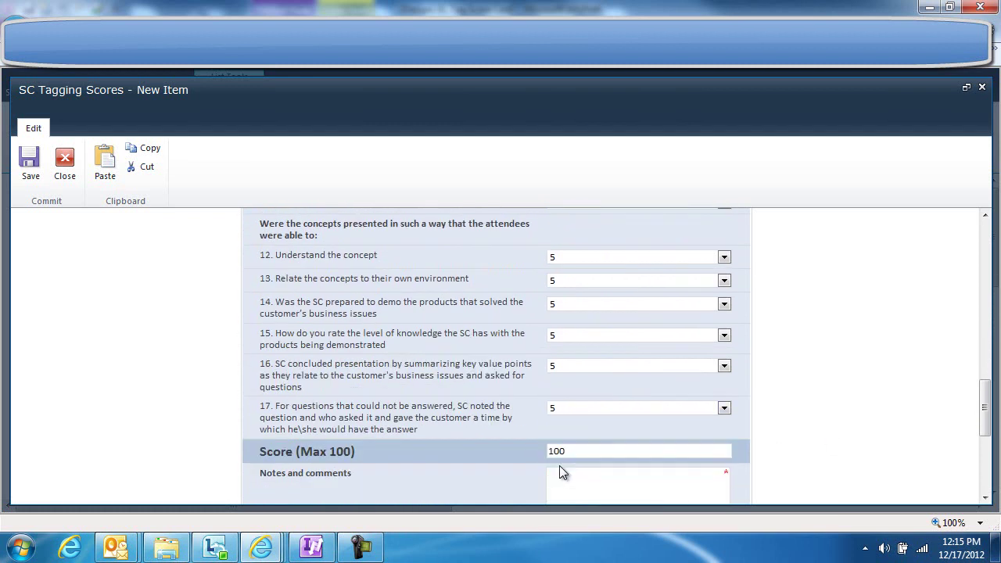
{"action": "left_click", "coordinate": [567, 367]}
{"action": "left_click", "coordinate": [563, 414]}
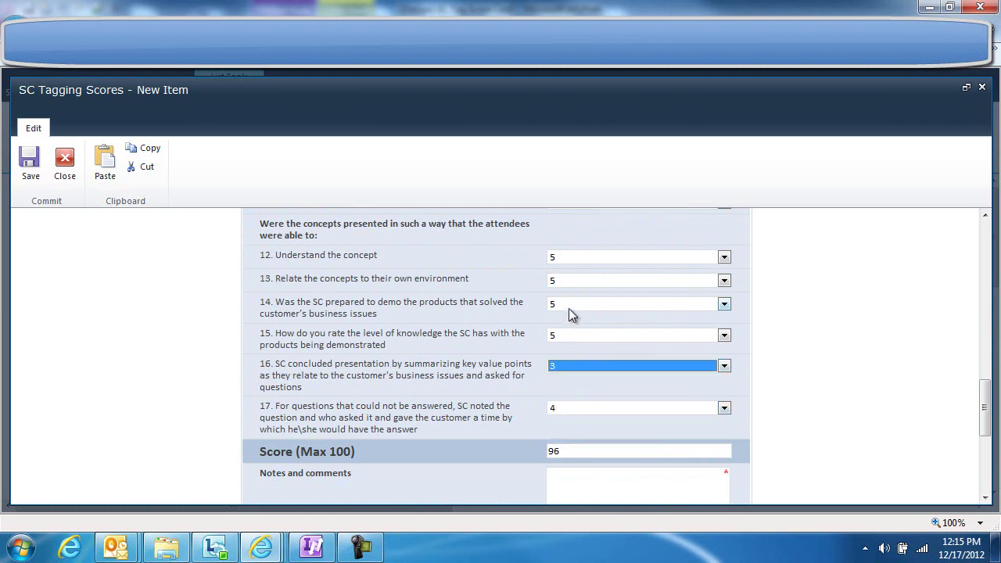
{"action": "left_click", "coordinate": [568, 306]}
{"action": "left_click", "coordinate": [567, 326]}
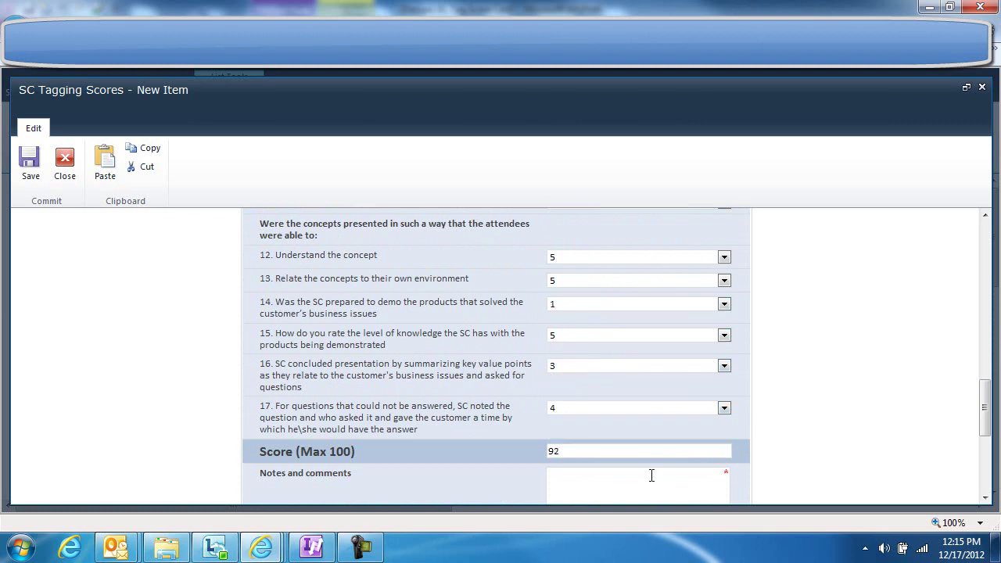
{"action": "scroll", "coordinate": [988, 438], "scroll_direction": "down", "scroll_amount": 3}
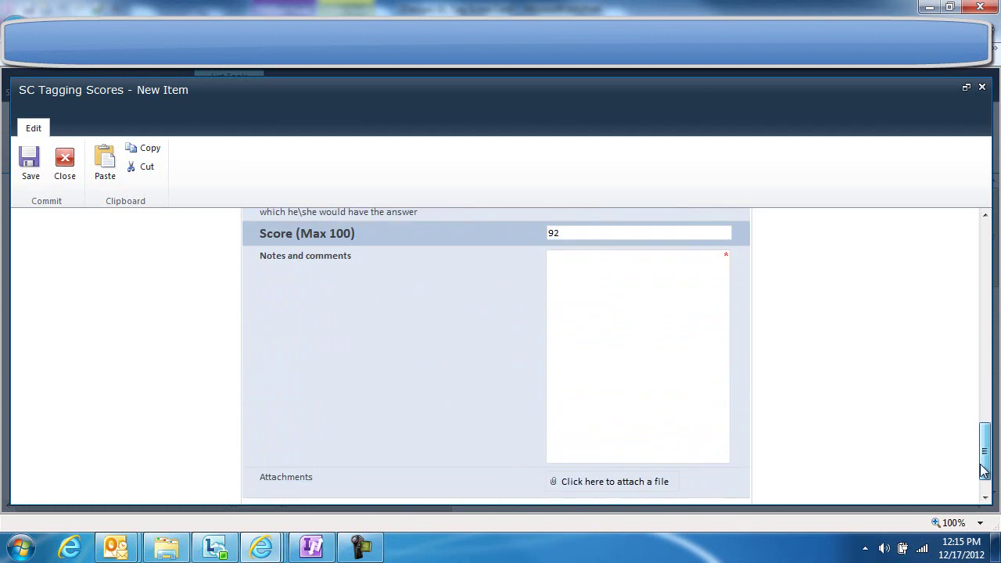
Add the note 'Great Job Today' and save the item as Q1SPQuesterDemo
{"action": "left_click", "coordinate": [636, 354]}
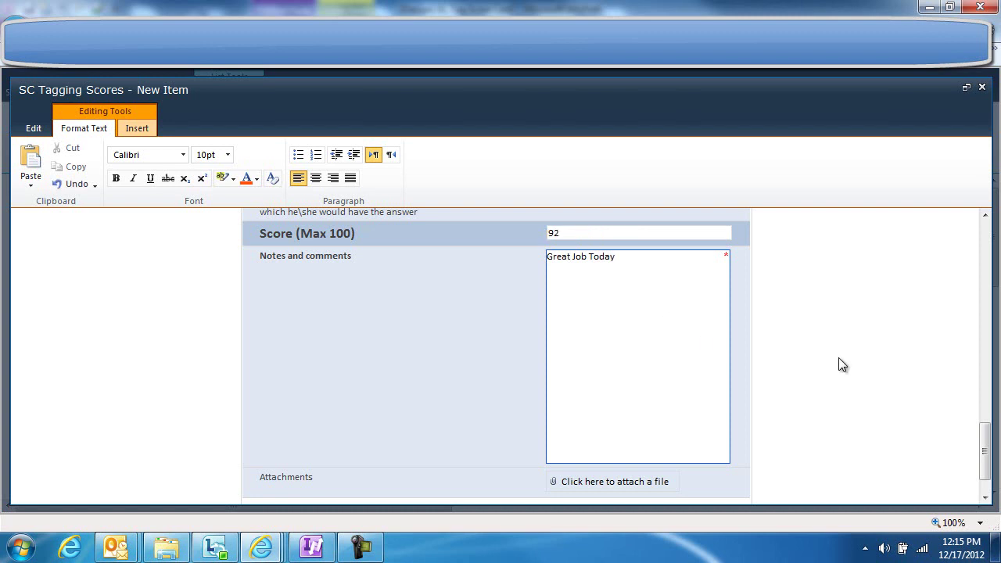
{"action": "left_click", "coordinate": [12, 264]}
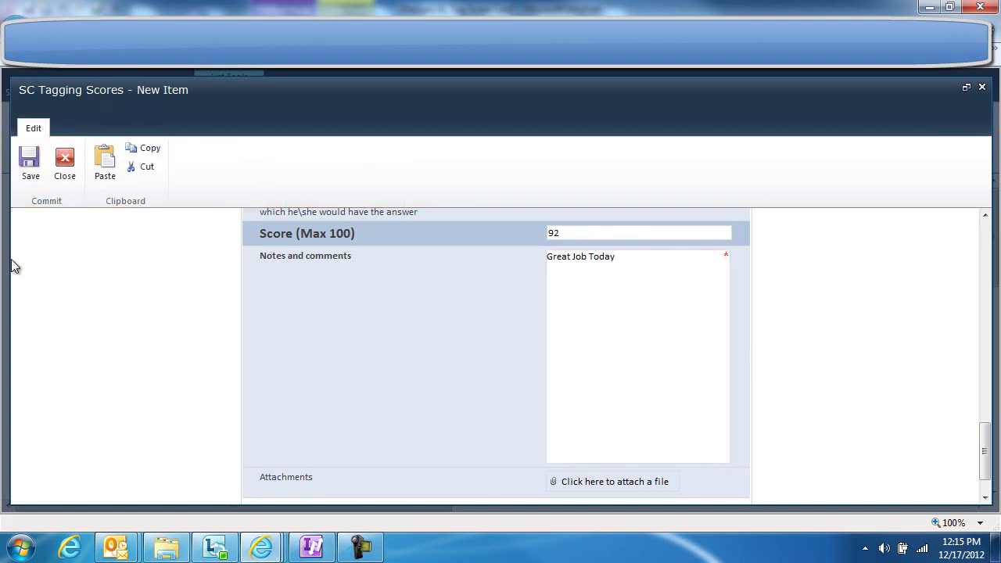
{"action": "left_click", "coordinate": [89, 329]}
{"action": "left_click", "coordinate": [32, 176]}
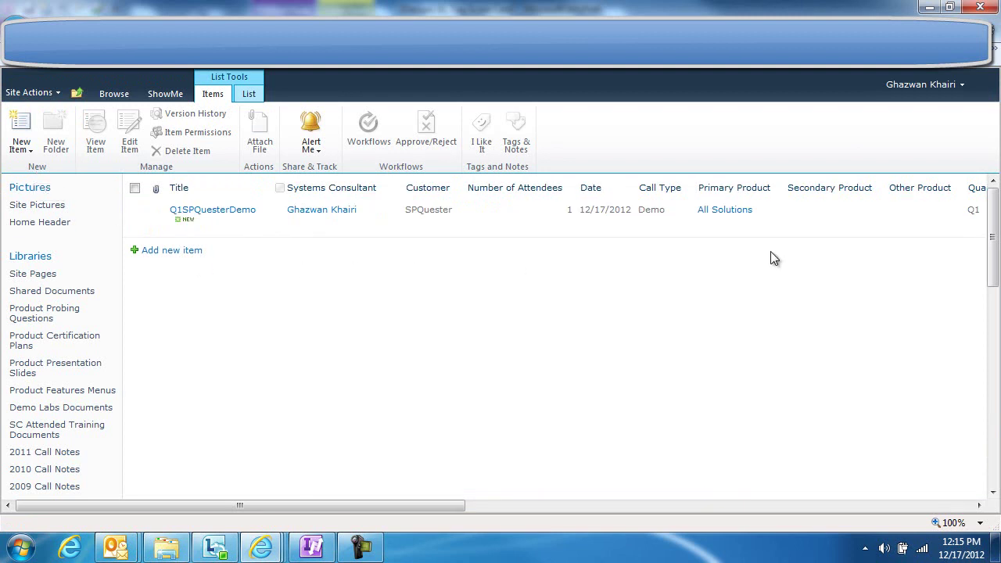
Check the 92 Total in the list and on the Manager Dashboard's Team Tagging Scores
{"action": "mouse_move", "coordinate": [374, 505]}
{"action": "left_mouse_down"}
{"action": "mouse_move", "coordinate": [875, 504]}
{"action": "mouse_move", "coordinate": [392, 504]}
{"action": "left_mouse_up"}
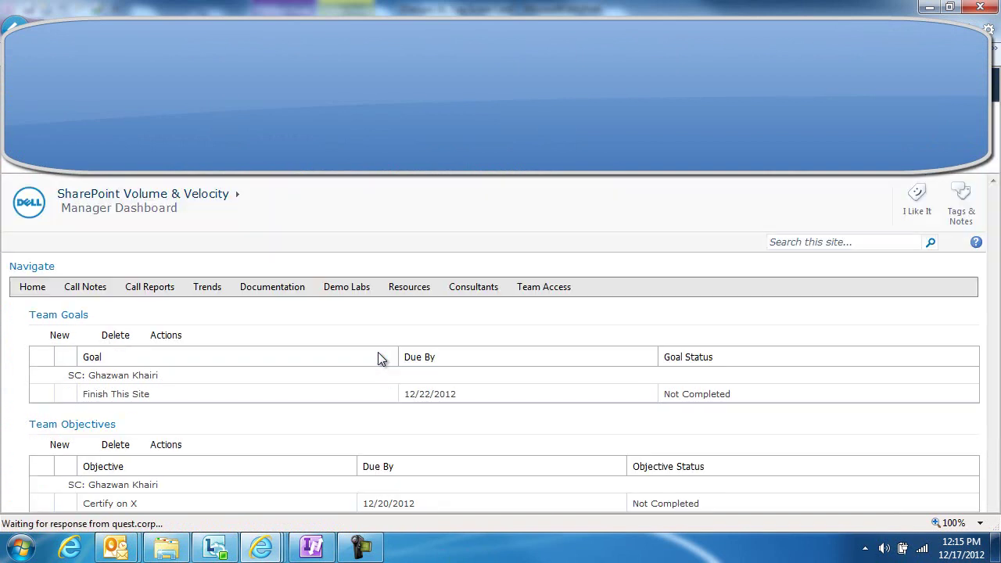
{"action": "scroll", "coordinate": [378, 358], "scroll_direction": "down", "scroll_amount": 3}
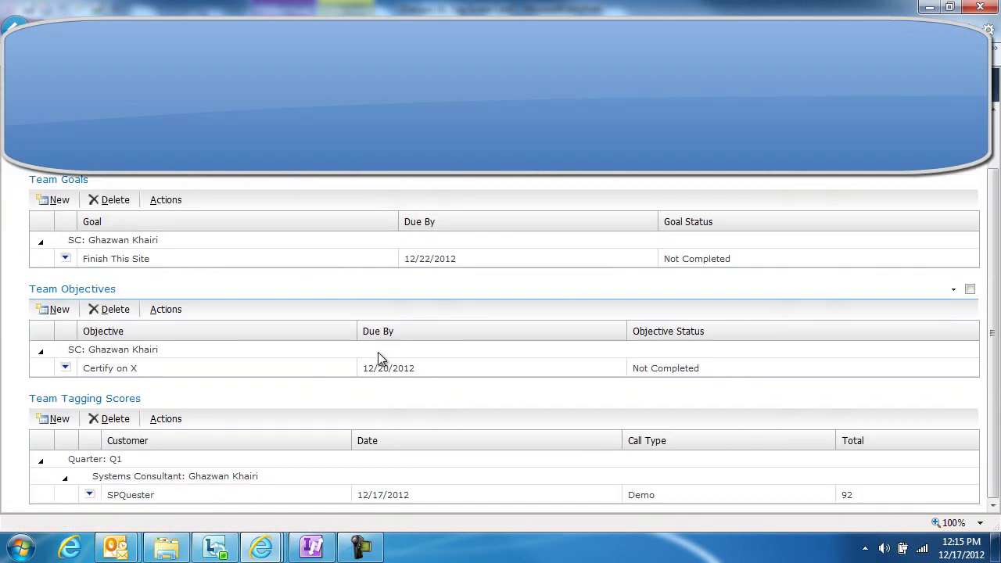